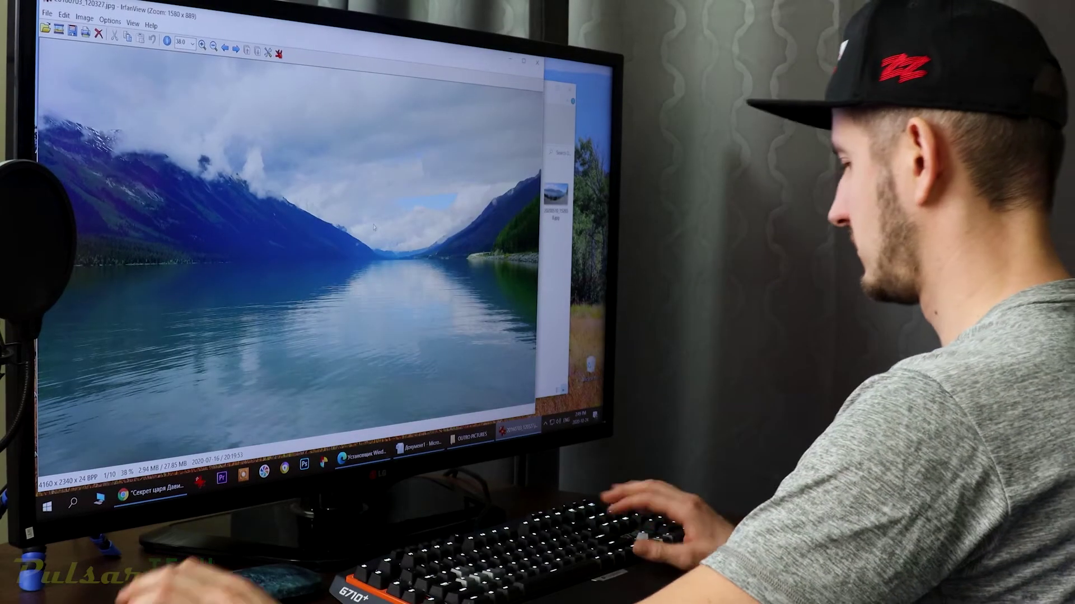
# Step: Delete the lake photo 20160703_120327.jpg and the next displayed photo, then close IrfanView
pyautogui.press('Delete')
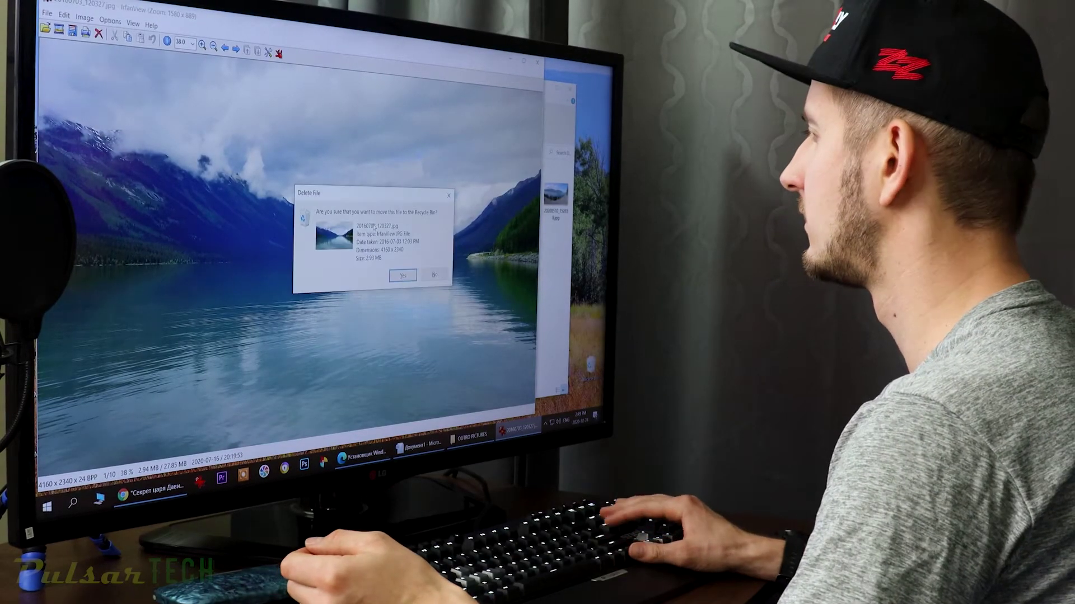
pyautogui.press('Return')
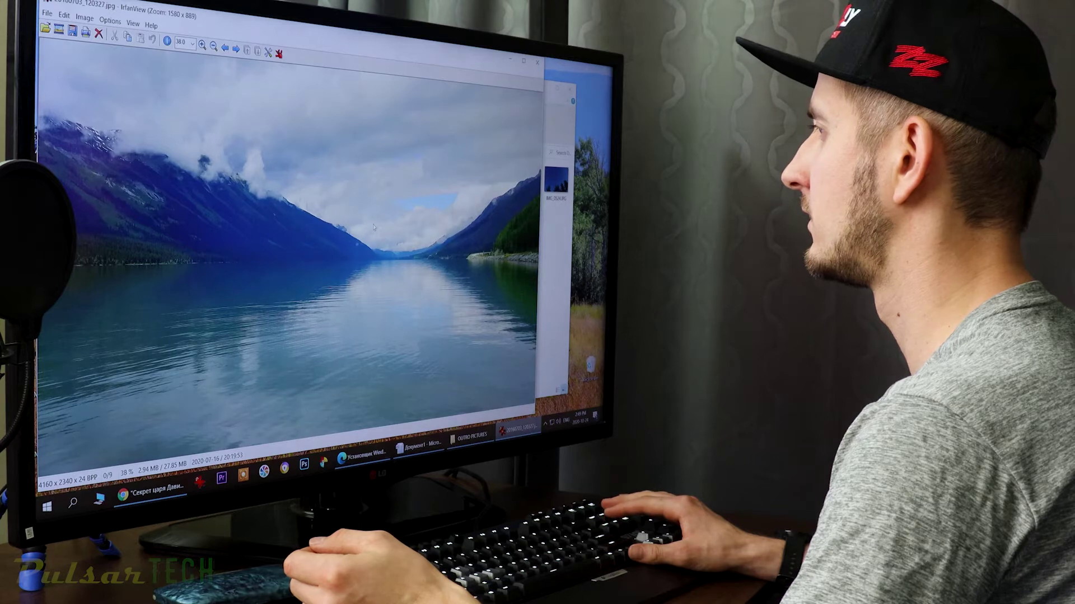
pyautogui.press('Delete')
pyautogui.press('Return')
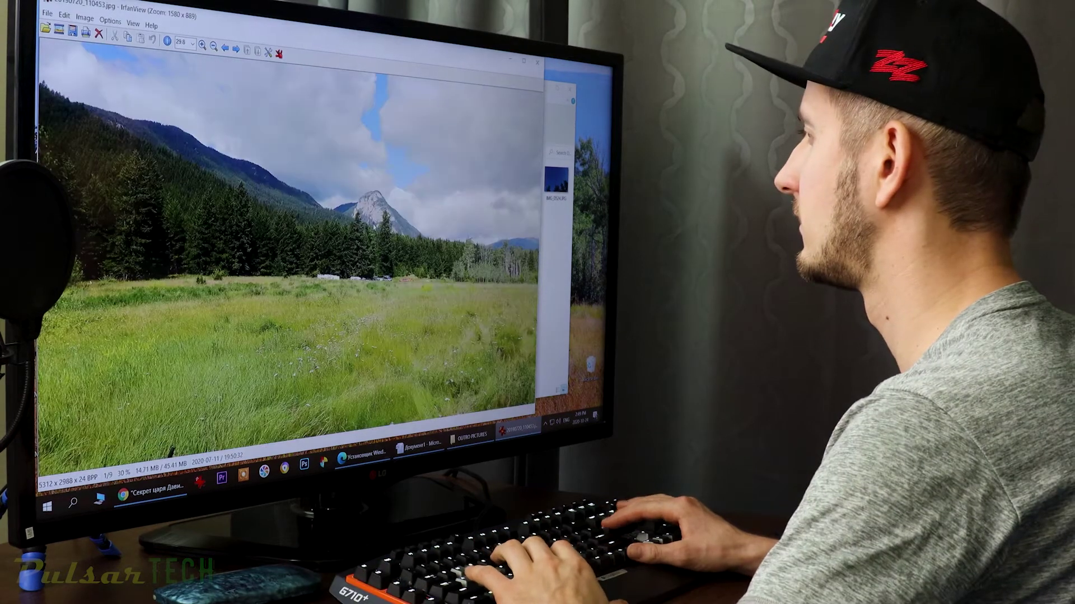
pyautogui.press('Delete')
pyautogui.press('Escape')
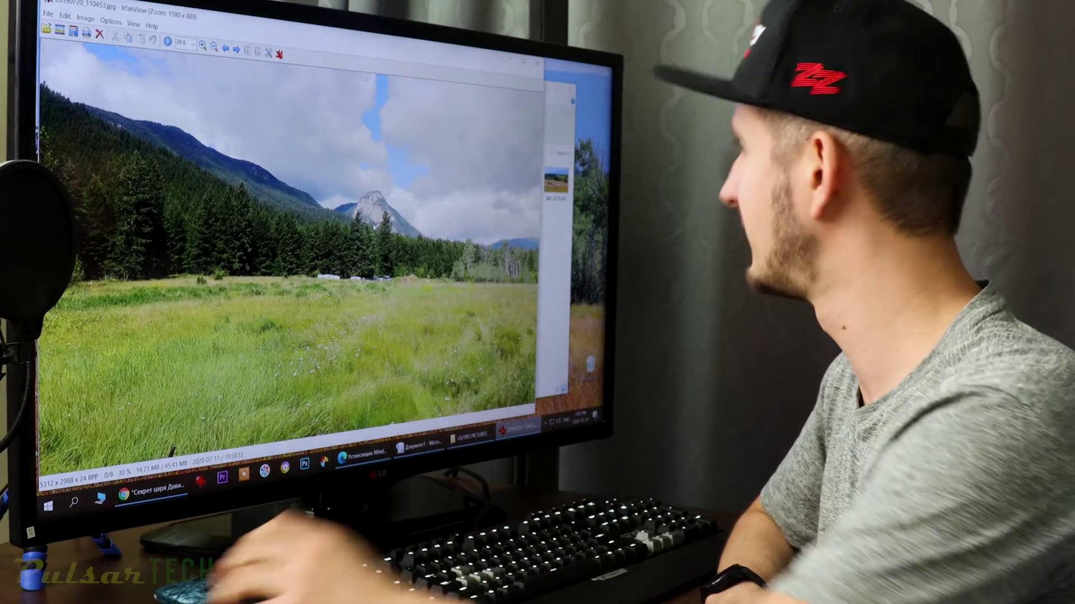
pyautogui.press('Escape')
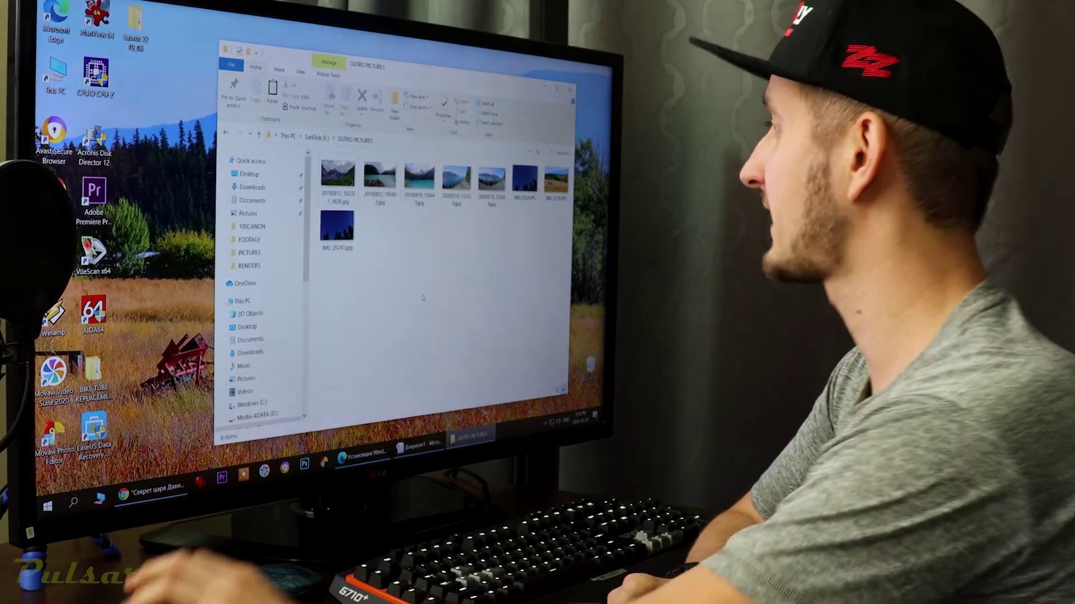
# Step: View the star-trail photo IMG_05241.jpg in IrfanView
pyautogui.doubleClick(338, 234)
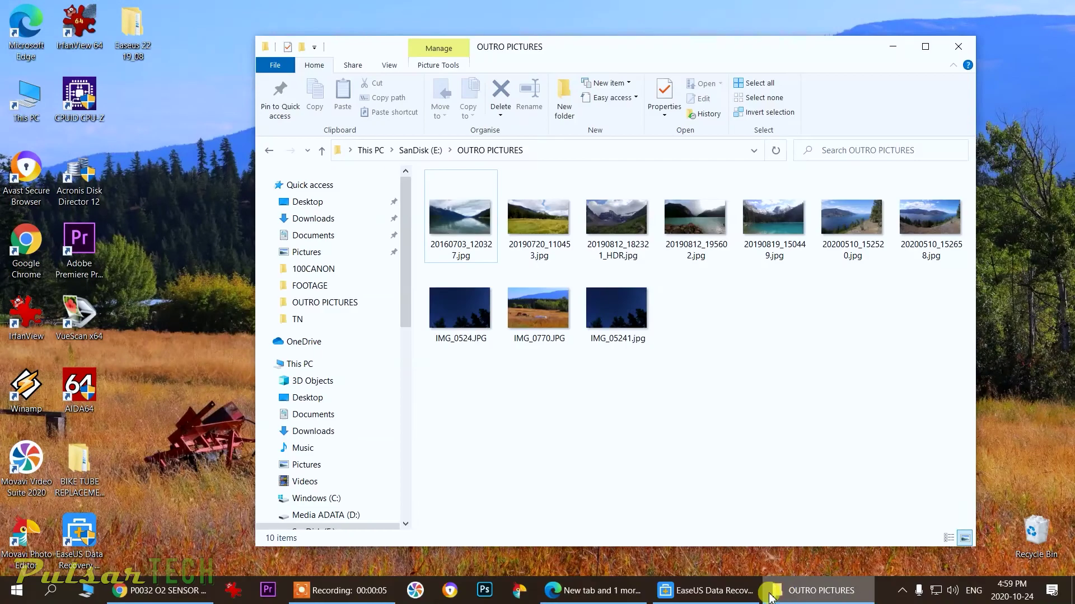
# Step: Move the lake photo 20160703_120327.jpg to the Recycle Bin
pyautogui.click(471, 241)
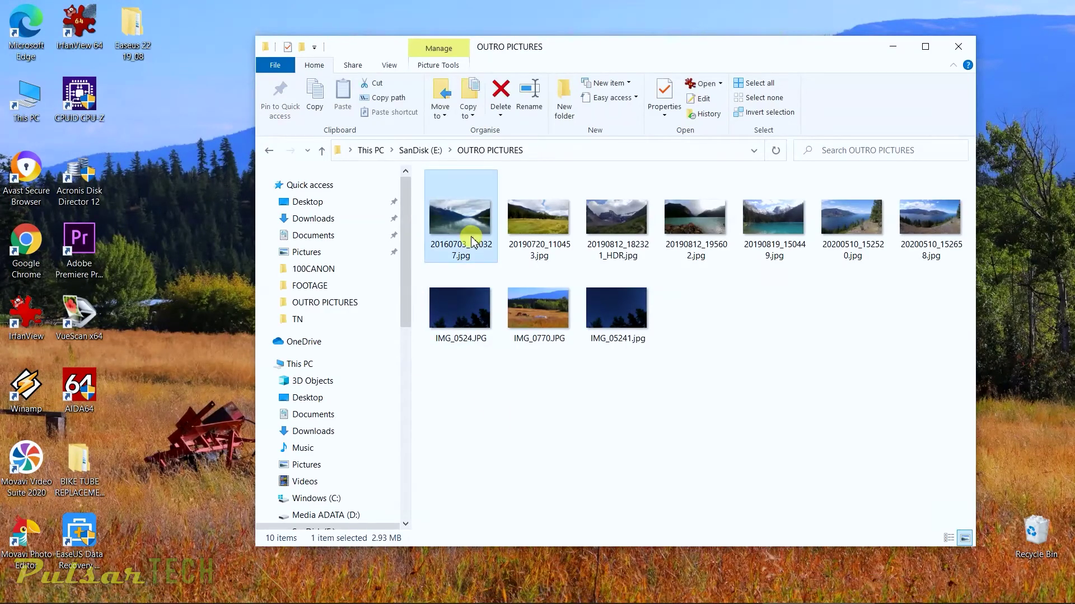
pyautogui.press('Delete')
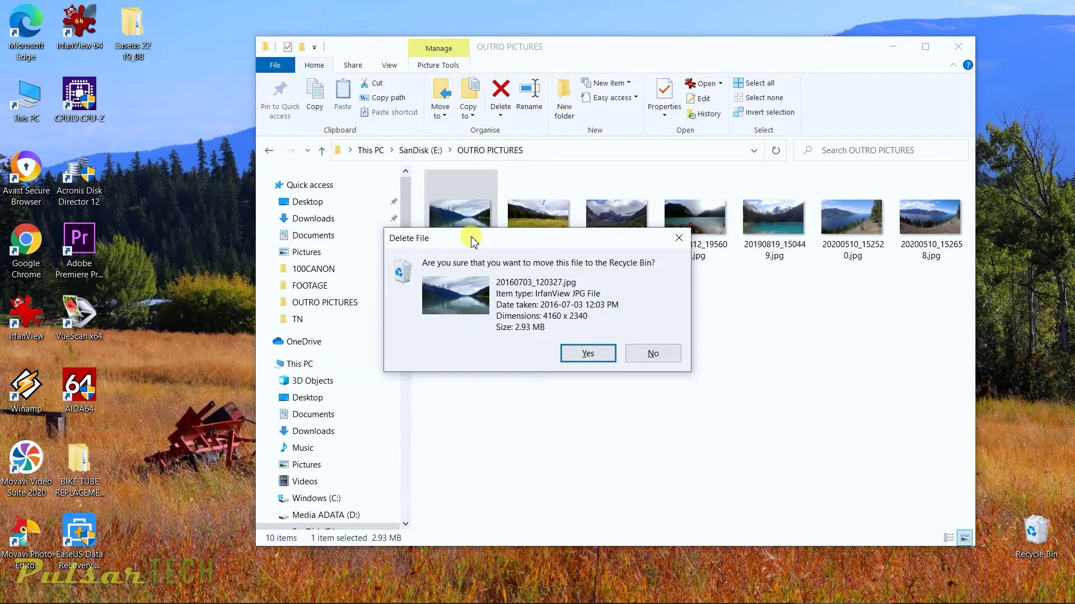
pyautogui.press('Return')
# Step: Cancel permanent deletion of meadow photo 20190720_110453.jpg, then view the Recycle Bin
pyautogui.click(459, 225)
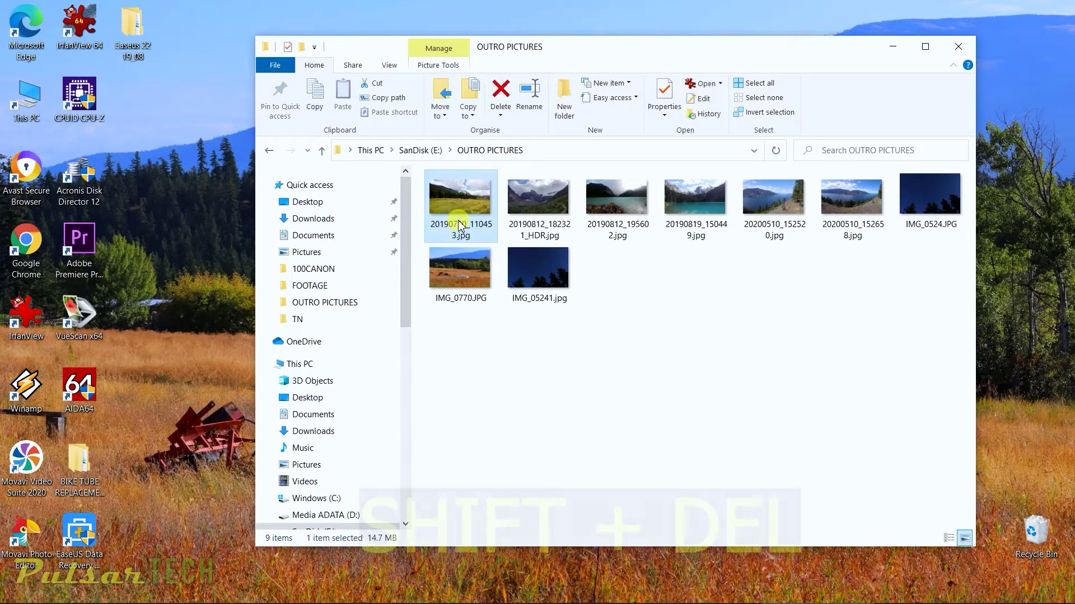
pyautogui.hotkey('shift', 'Delete')
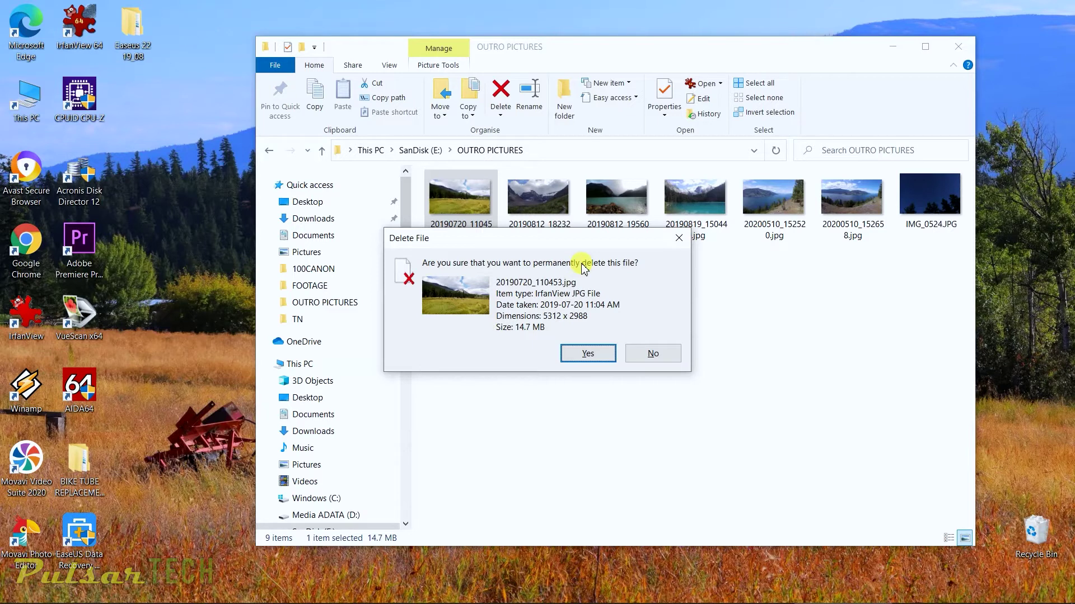
pyautogui.press('Escape')
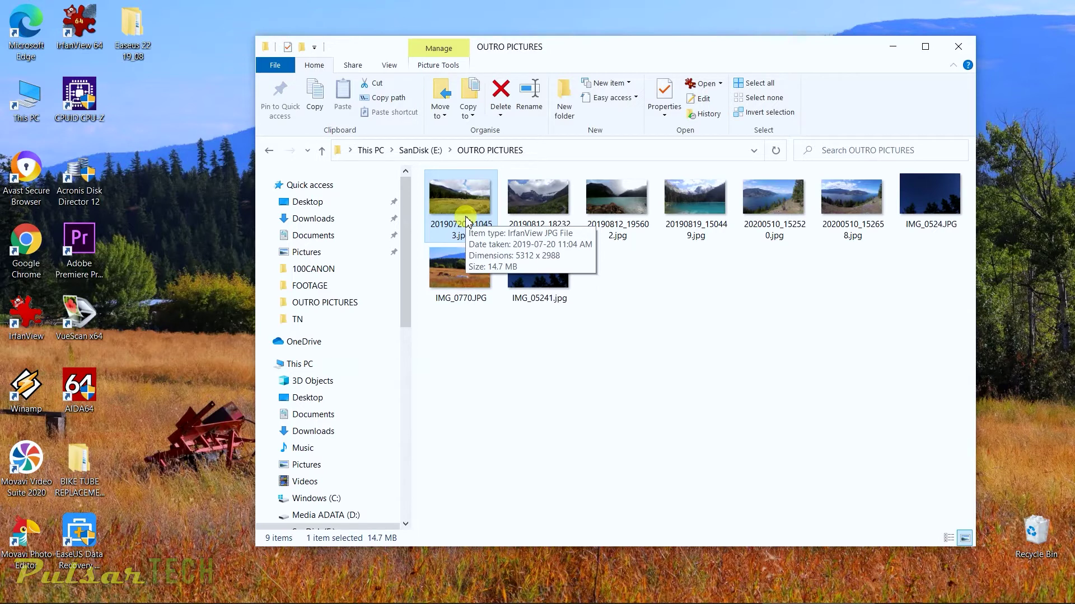
pyautogui.doubleClick(1032, 551)
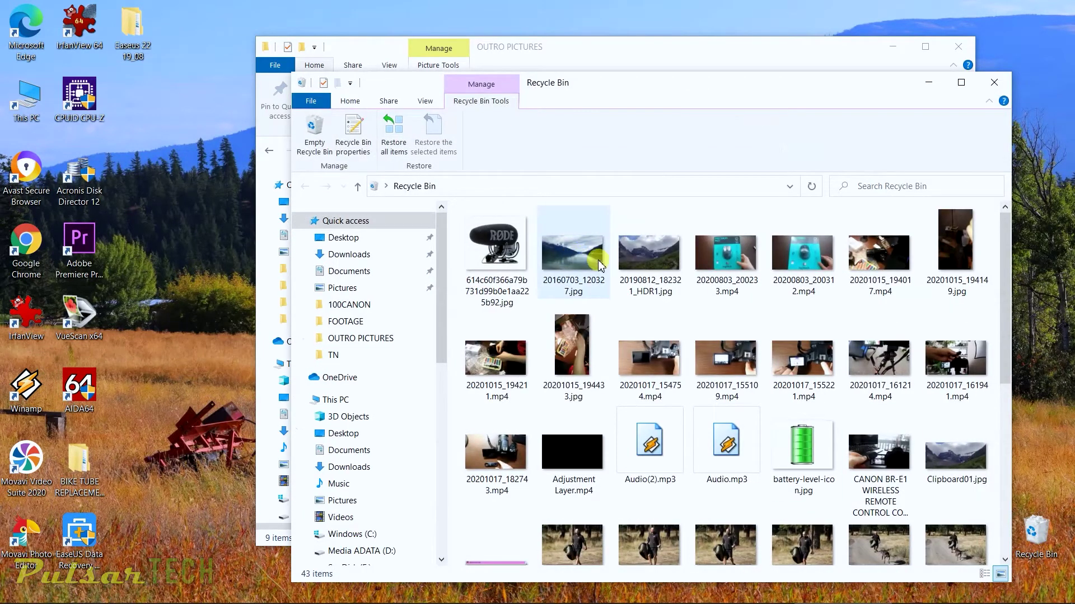
# Step: Restore 20160703_120327.jpg from the Recycle Bin and confirm it opens in IrfanView
pyautogui.click(587, 257)
pyautogui.rightClick(588, 257)
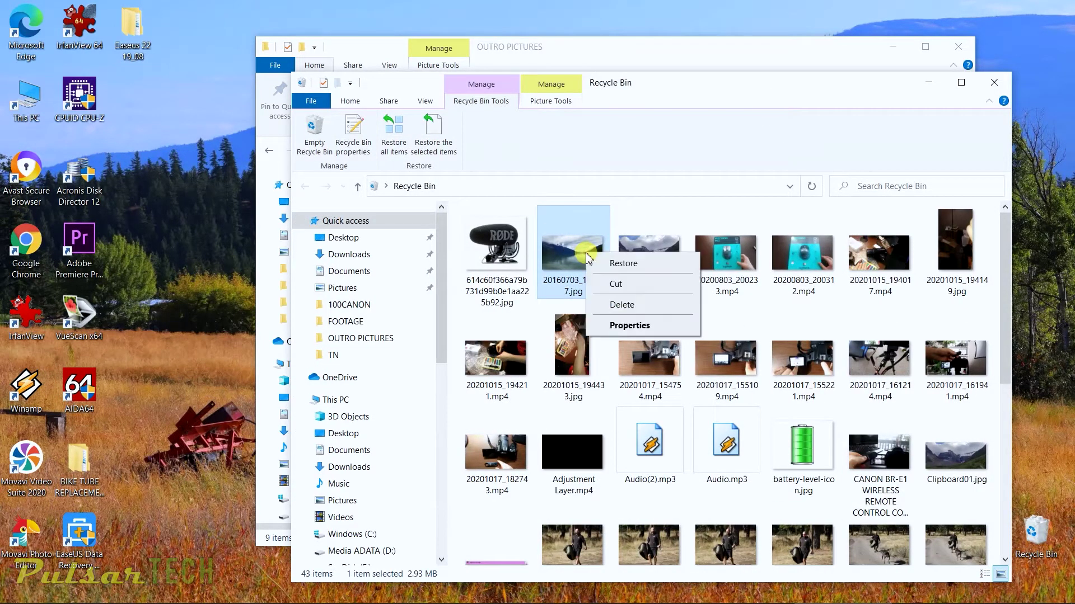
pyautogui.click(599, 265)
pyautogui.click(929, 82)
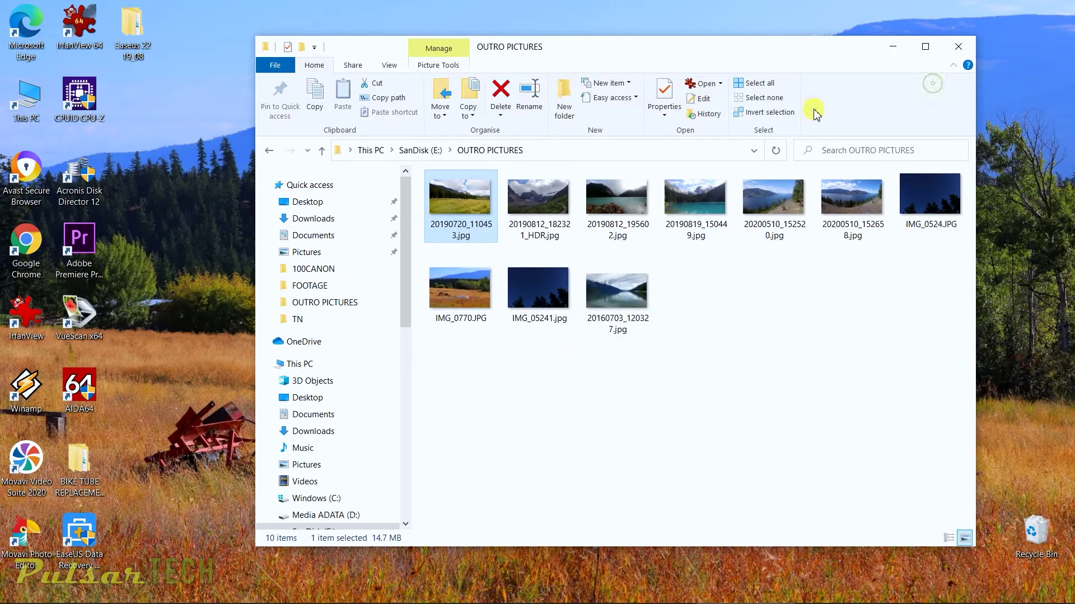
pyautogui.doubleClick(610, 290)
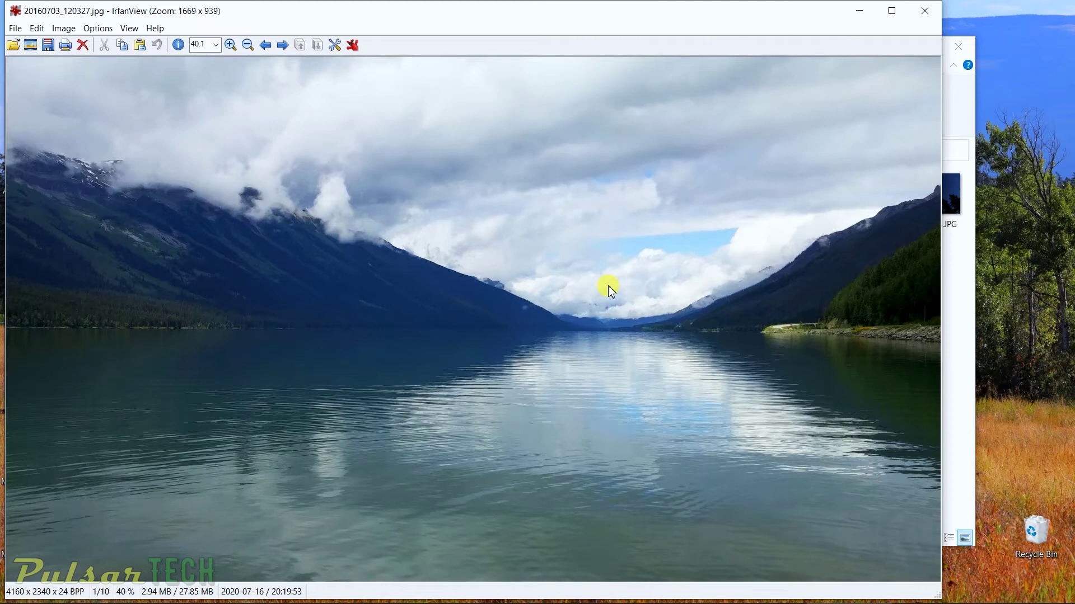
pyautogui.press('Escape')
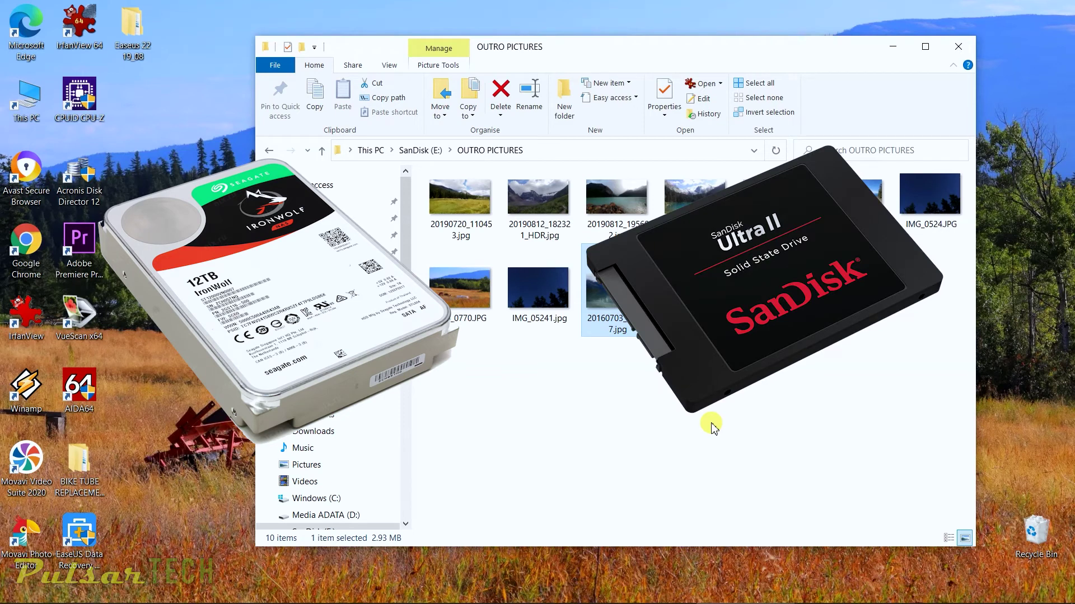
pyautogui.hotkey('alt', 'Up')
pyautogui.hotkey('alt', 'Up')
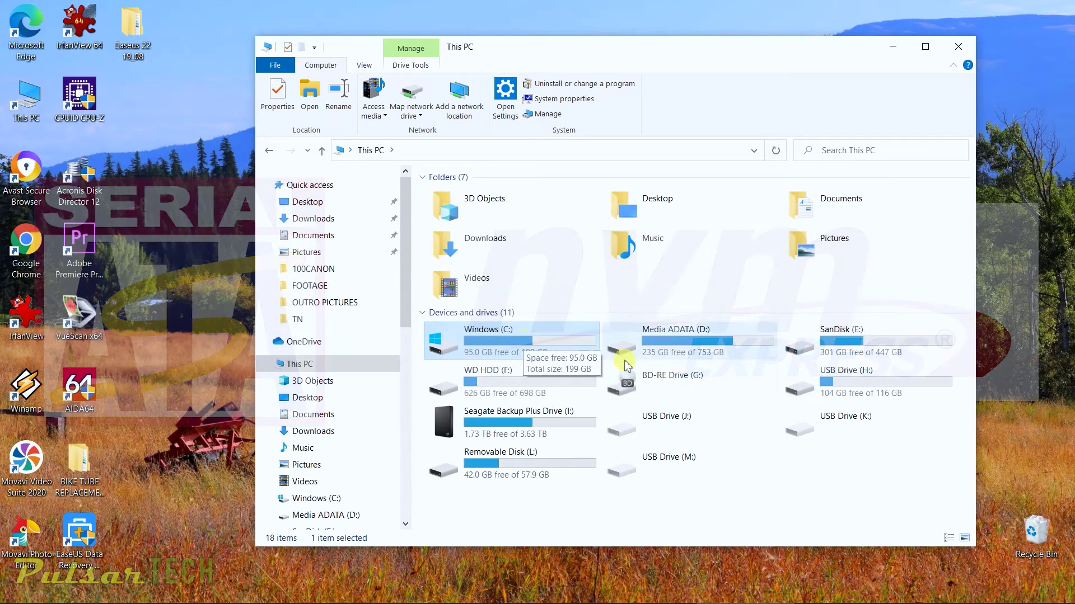
pyautogui.rightClick(1022, 542)
pyautogui.click(988, 522)
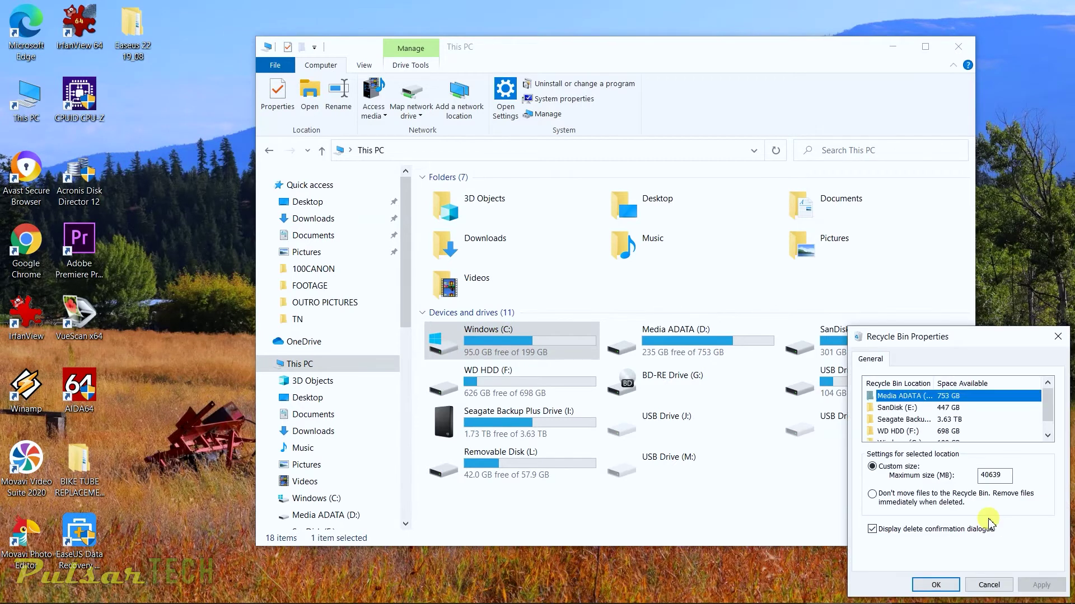
pyautogui.moveTo(918, 340); pyautogui.dragTo(561, 164)
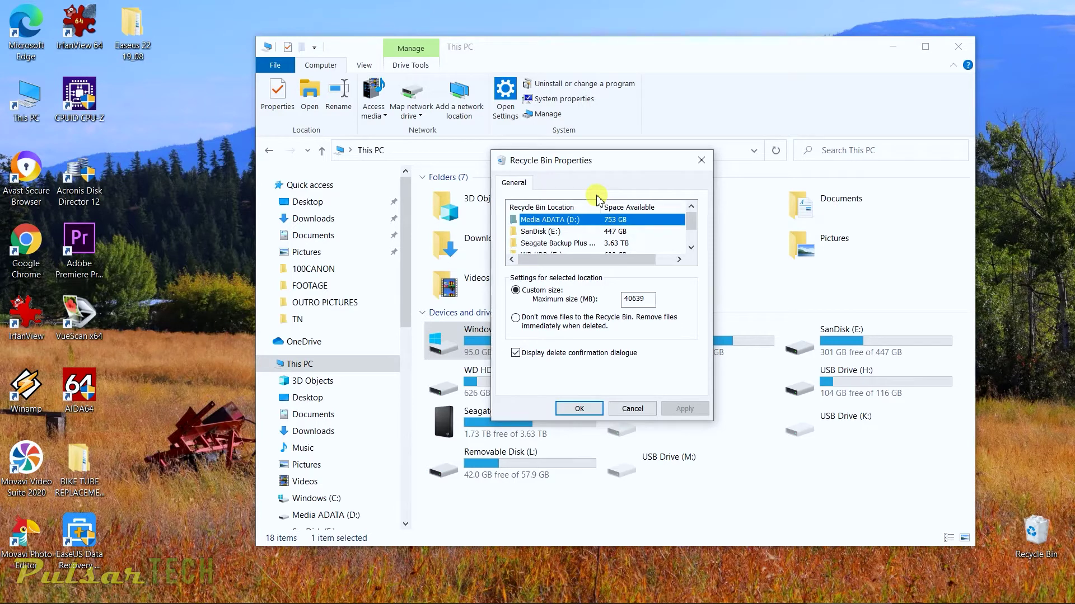
pyautogui.click(701, 160)
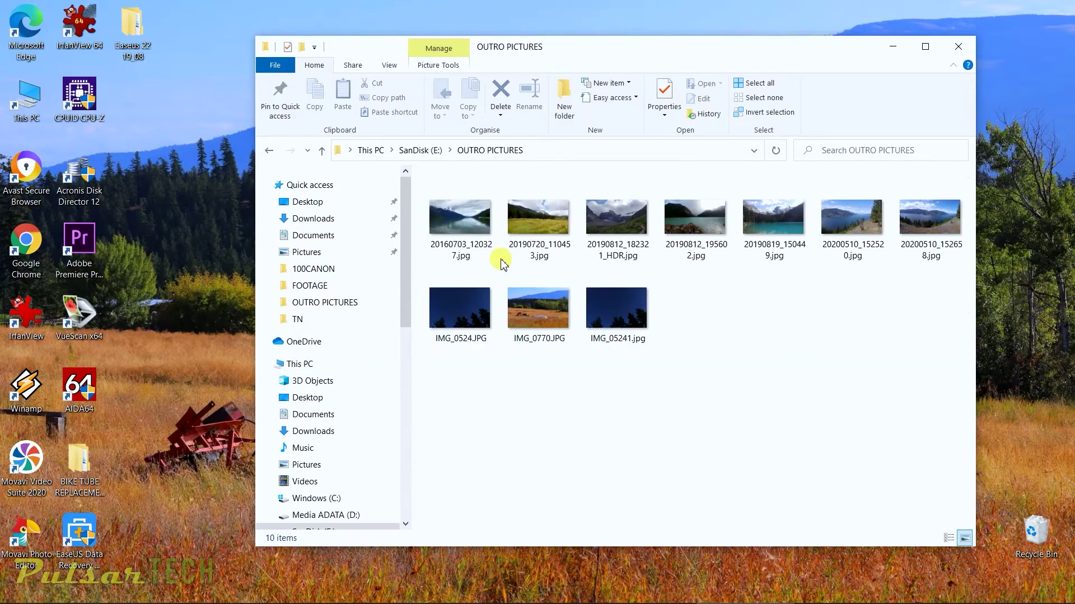
# Step: Permanently delete IMG_0508.JPG from the SD card
pyautogui.click(469, 241)
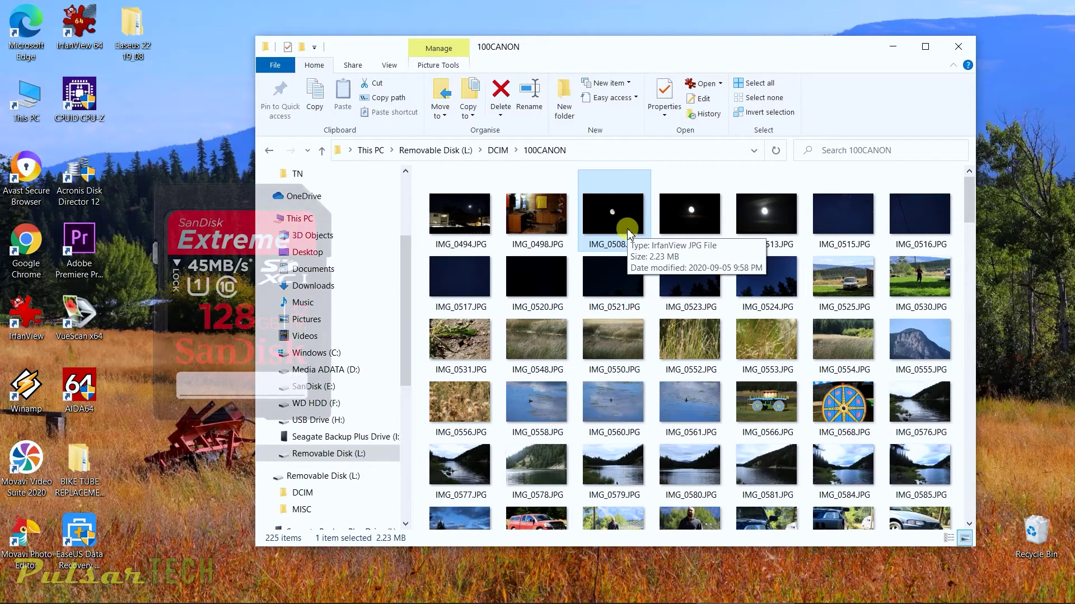
pyautogui.press('Delete')
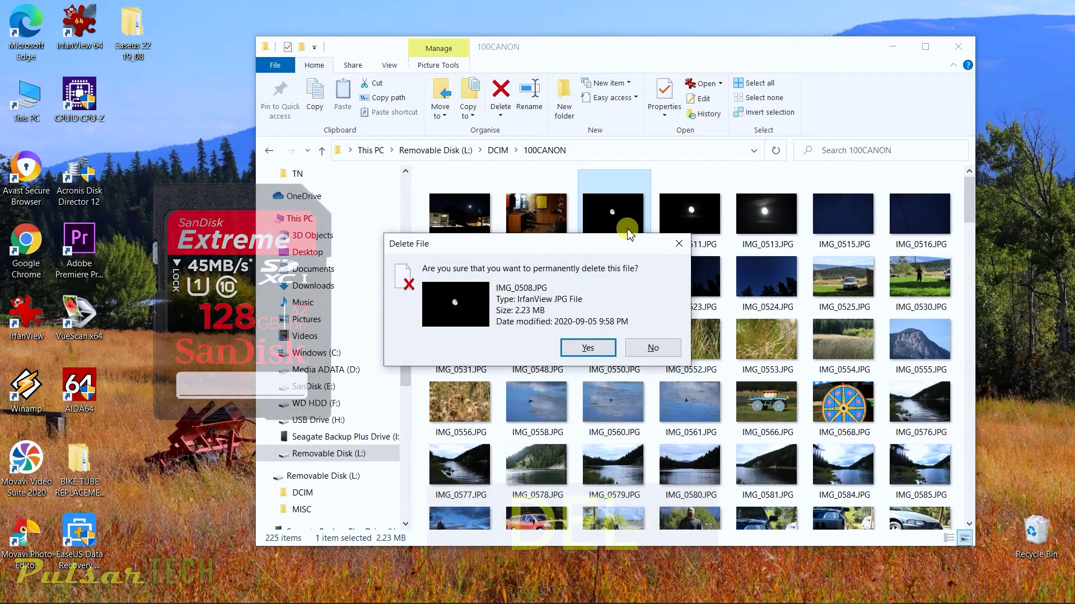
pyautogui.press('Return')
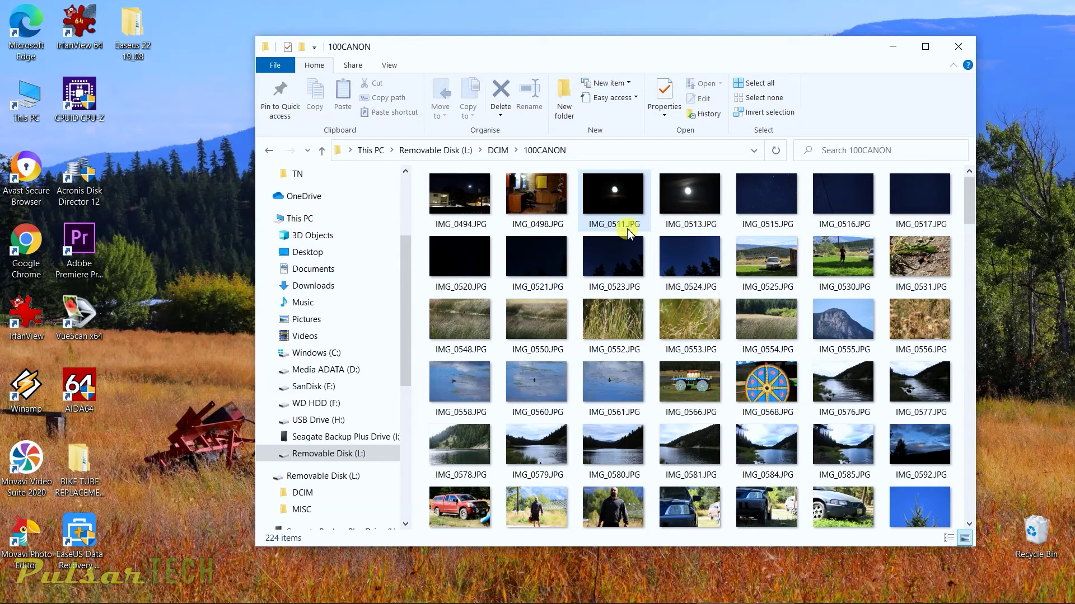
# Step: Check the Recycle Bin lacks IMG_0508.JPG, then minimise the 100CANON window
pyautogui.doubleClick(1035, 534)
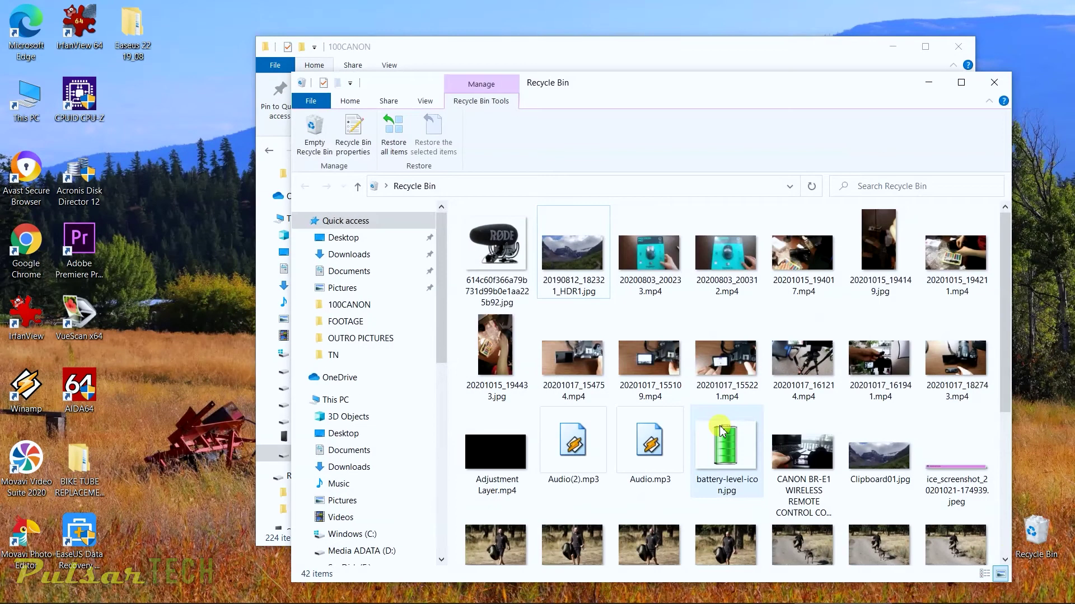
pyautogui.hotkey('ctrl', 'w')
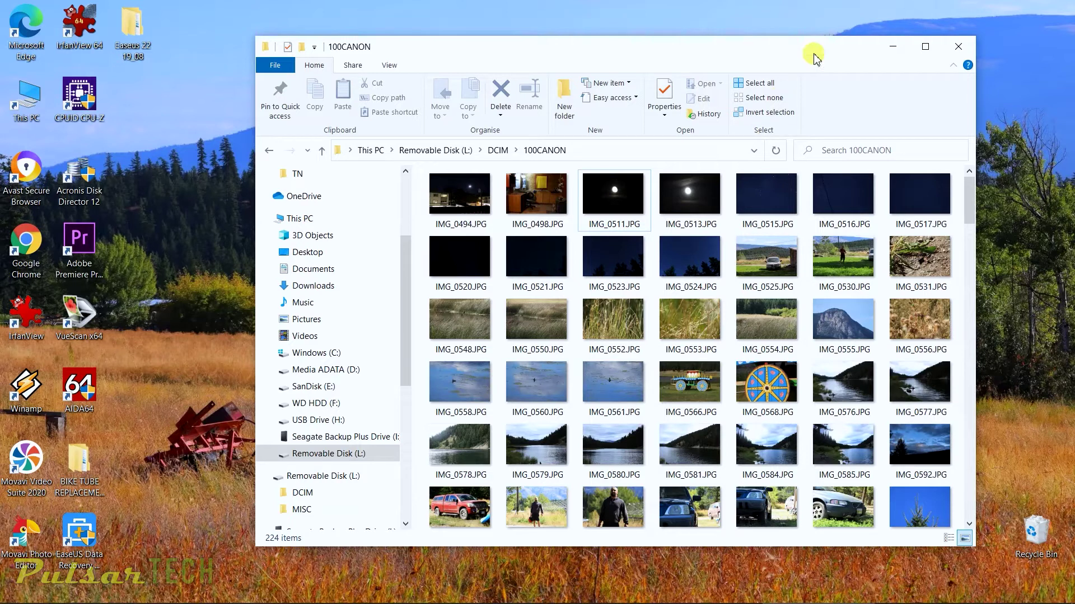
pyautogui.click(892, 47)
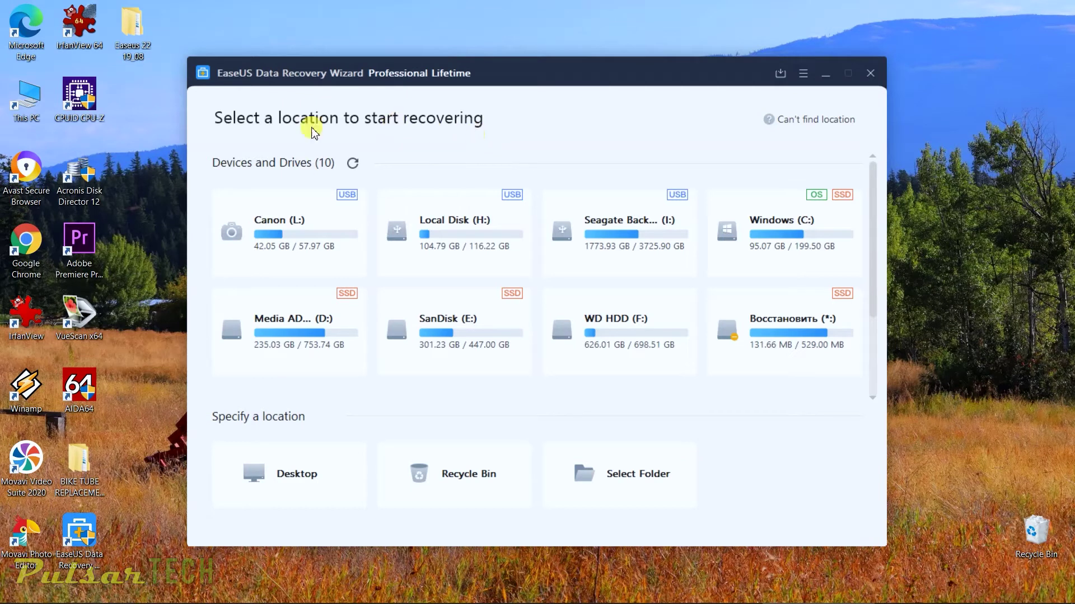
# Step: Start scanning the Canon (L:) card for lost files
pyautogui.moveTo(275, 227)
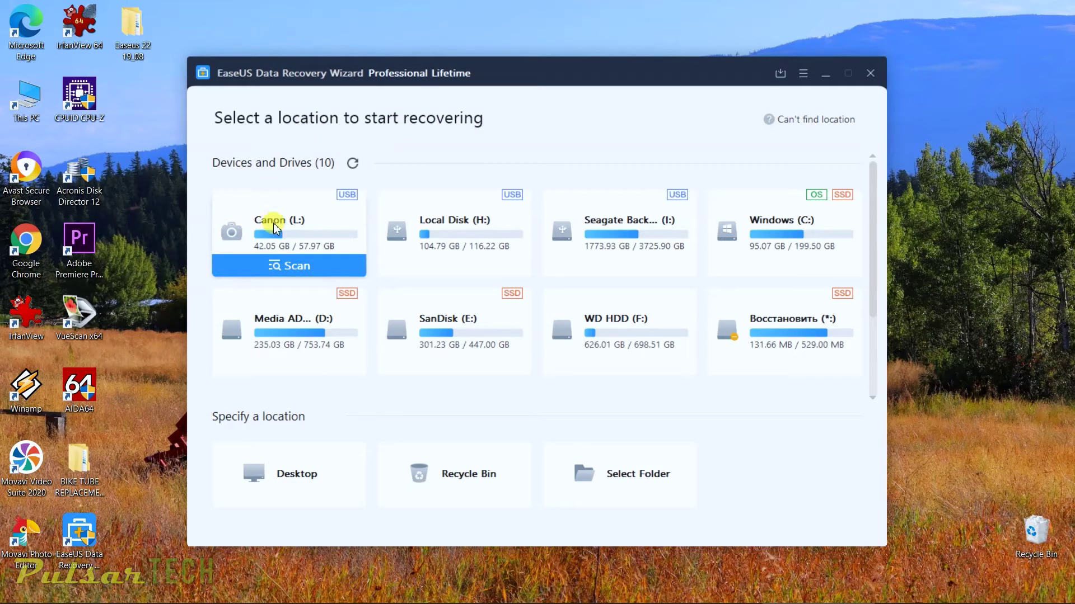
pyautogui.click(281, 267)
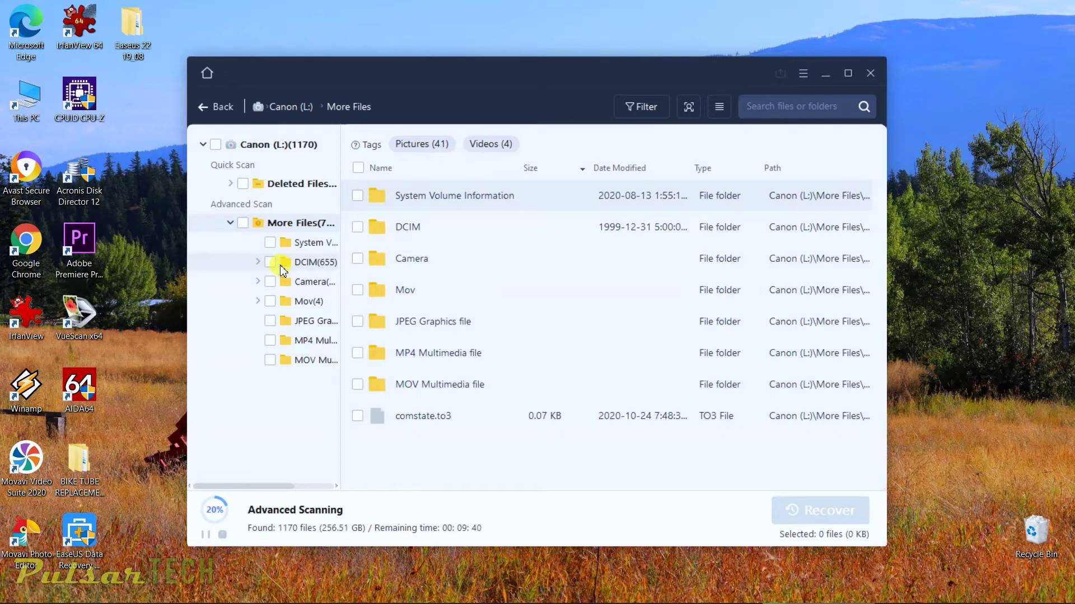
# Step: Select and expand the Deleted Files folder in the Canon (L:) scan results
pyautogui.click(243, 184)
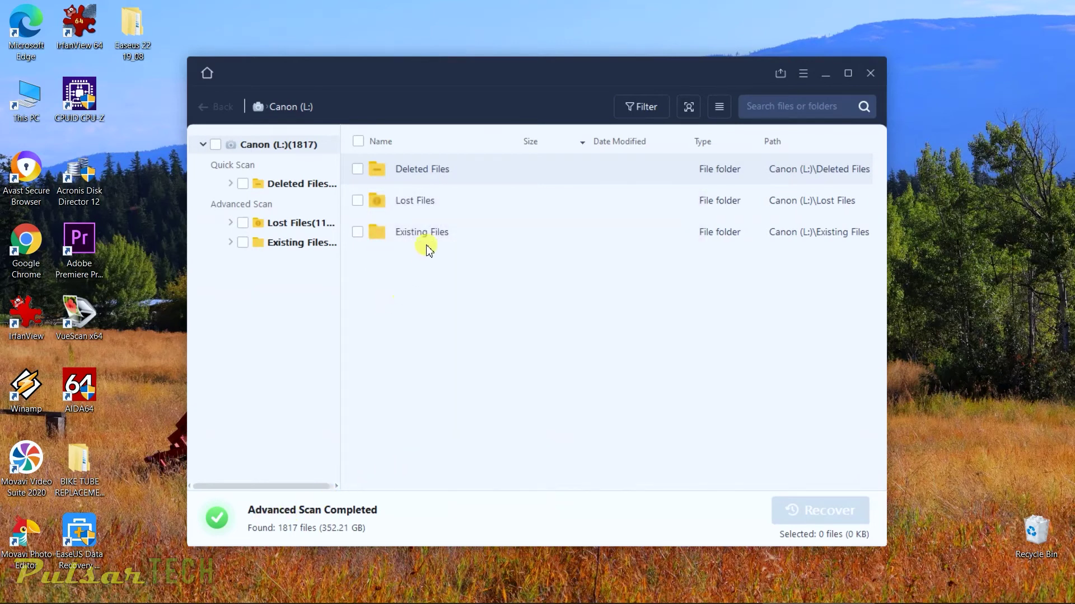
pyautogui.click(230, 184)
# Step: Browse Deleted Files > DCIM > 100CANON down to IMG_0508.JPG, then compare with Explorer's 100CANON folder
pyautogui.click(258, 203)
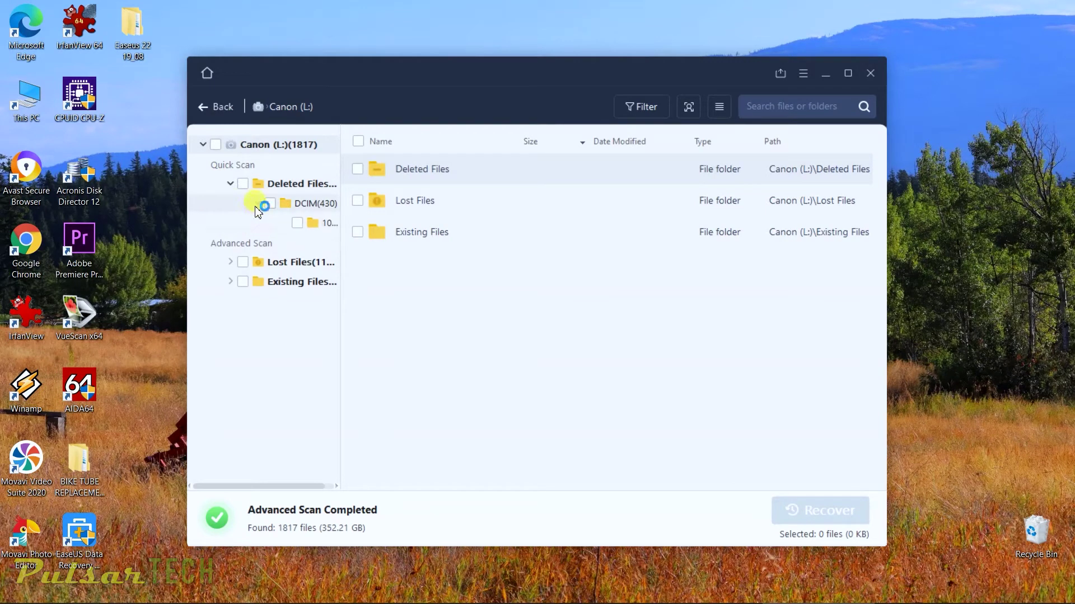
pyautogui.click(300, 205)
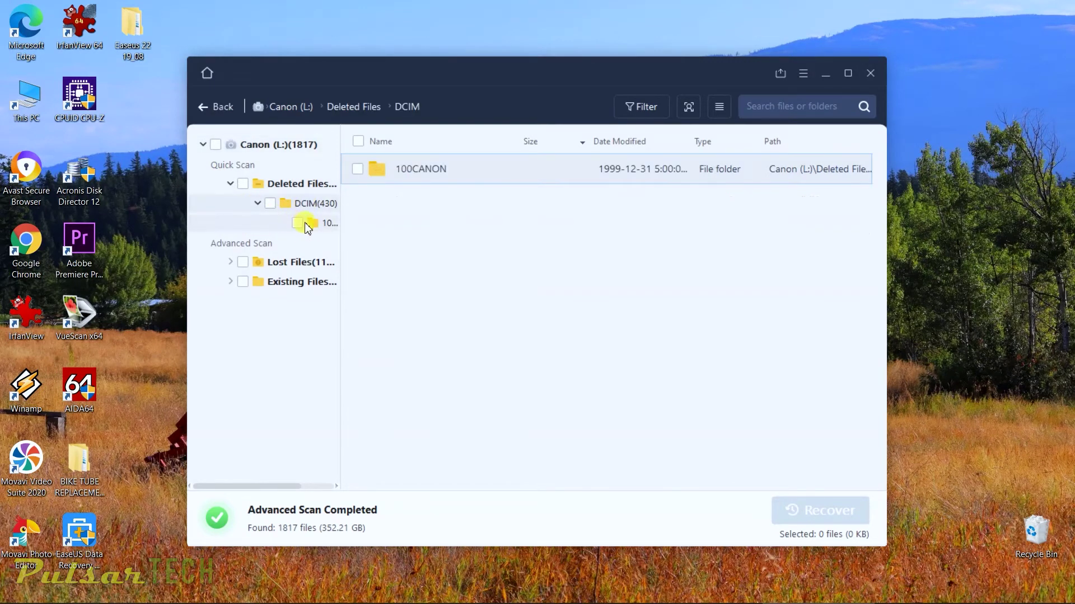
pyautogui.click(323, 225)
pyautogui.scroll(-5, 443, 322)
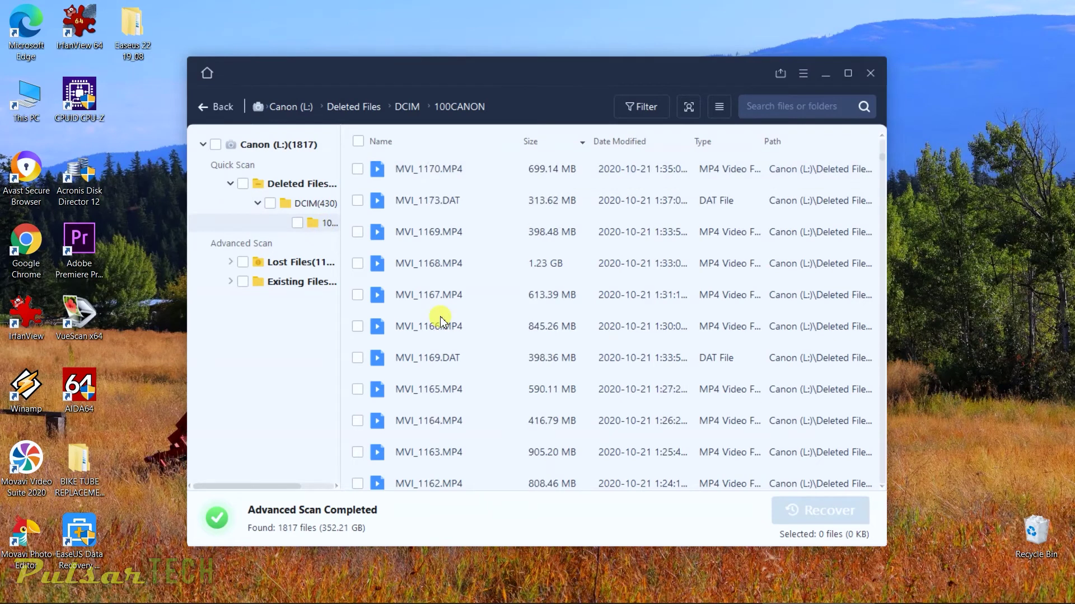
pyautogui.scroll(-5, 439, 302)
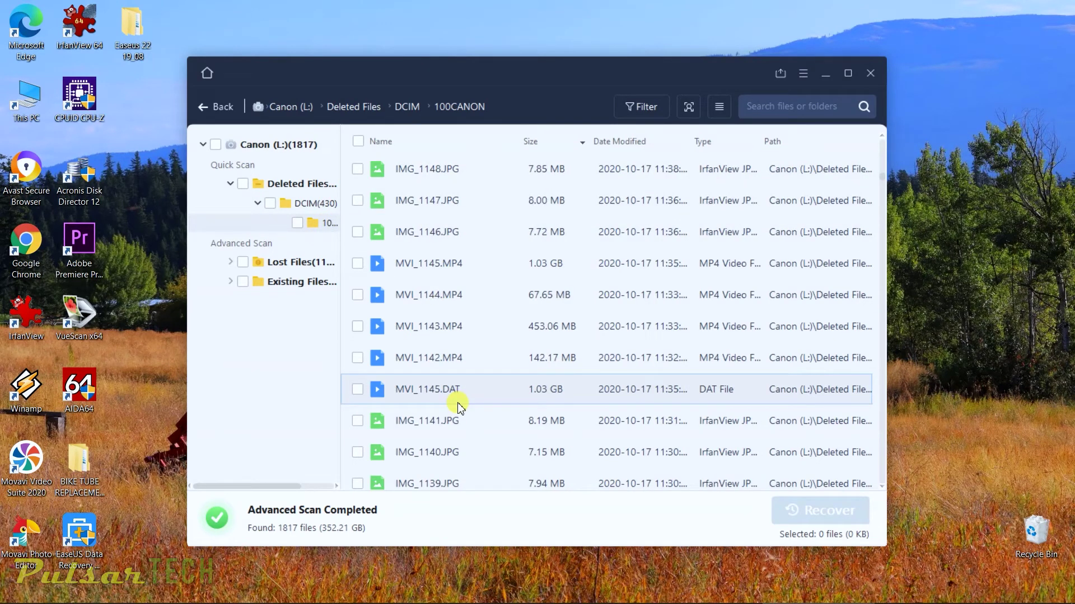
pyautogui.scroll(-5, 458, 407)
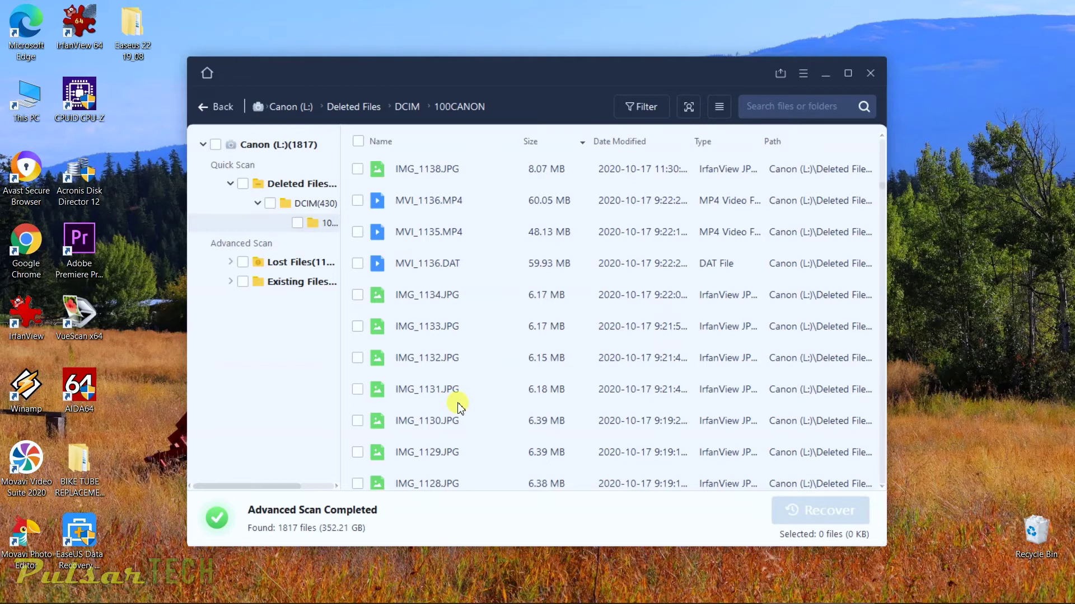
pyautogui.scroll(-10, 425, 375)
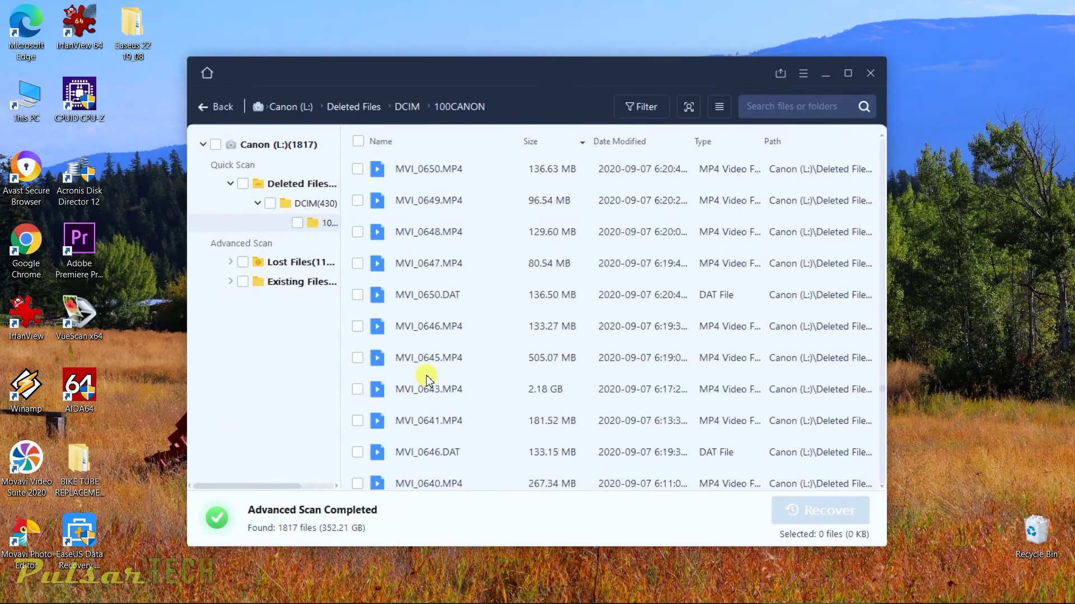
pyautogui.scroll(-10, 426, 381)
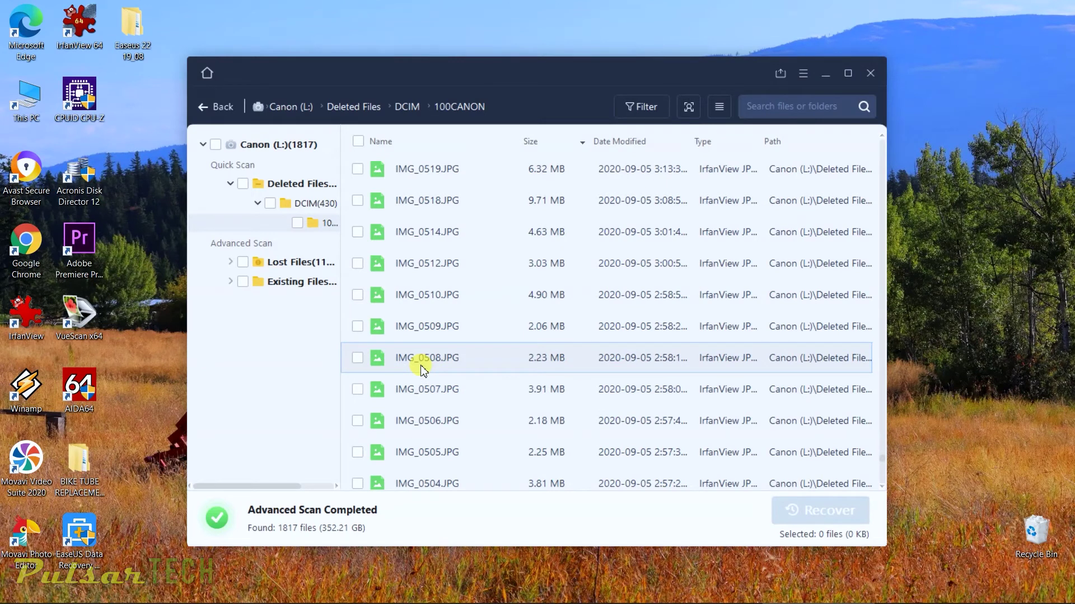
pyautogui.hotkey('alt', 'Tab')
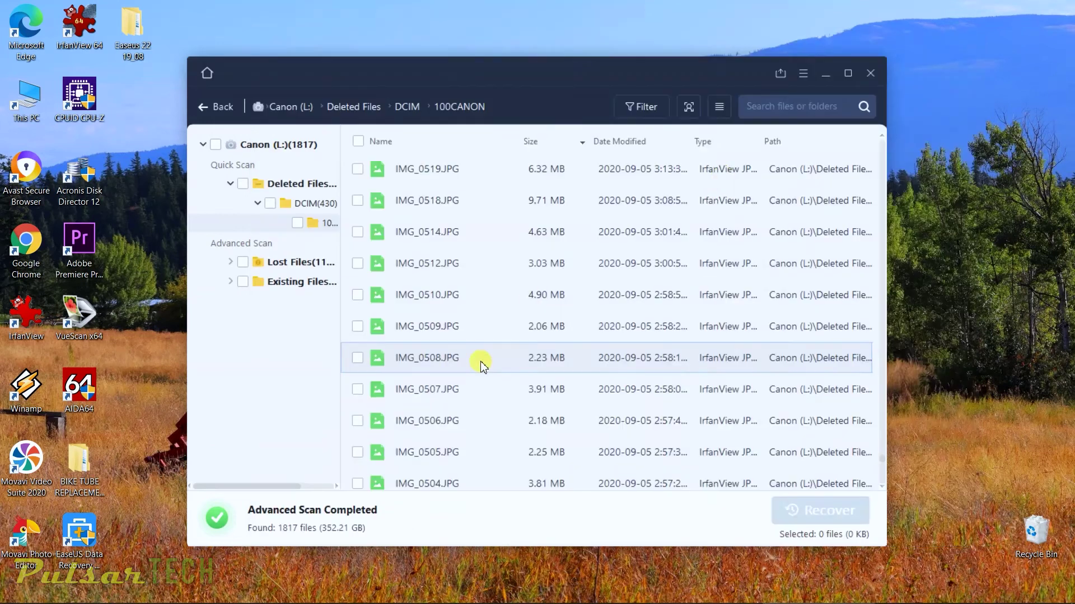
# Step: Recover IMG_0508.JPG to the Desktop
pyautogui.hotkey('alt', 'F4')
pyautogui.click(356, 356)
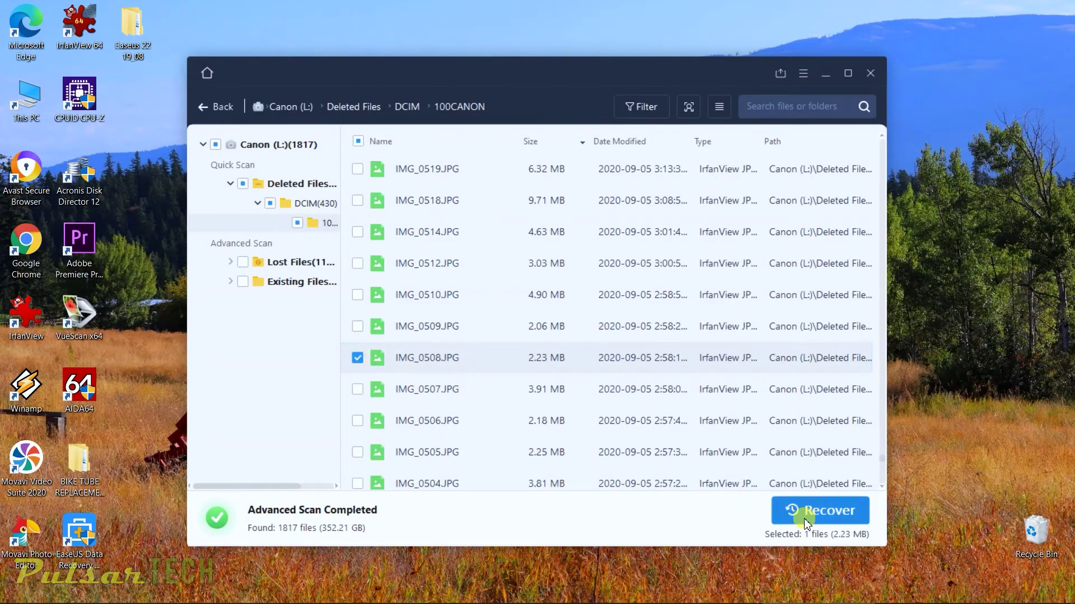
pyautogui.click(817, 511)
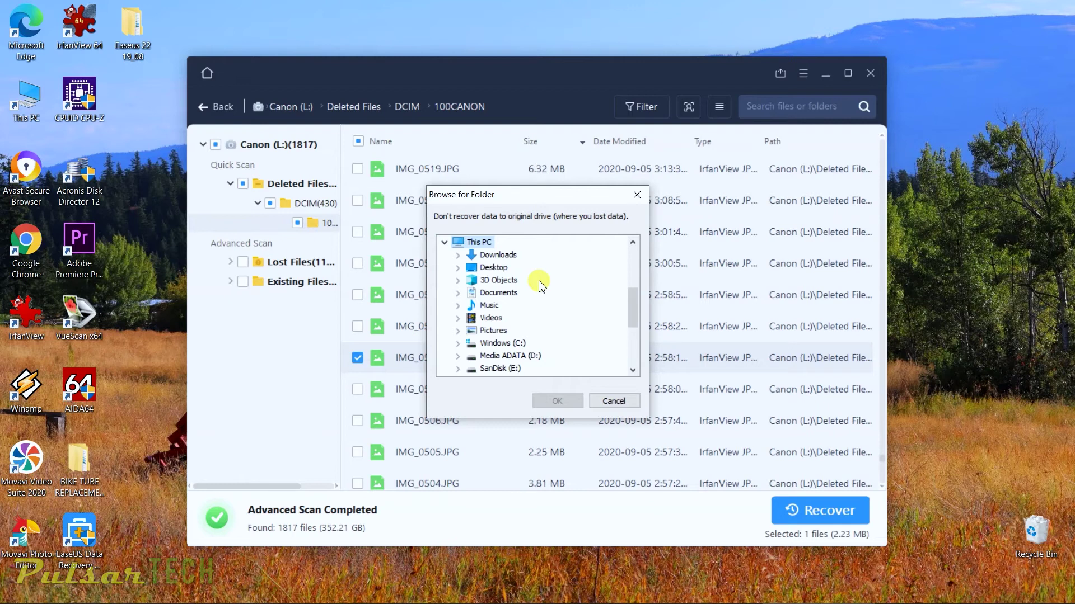
pyautogui.click(487, 271)
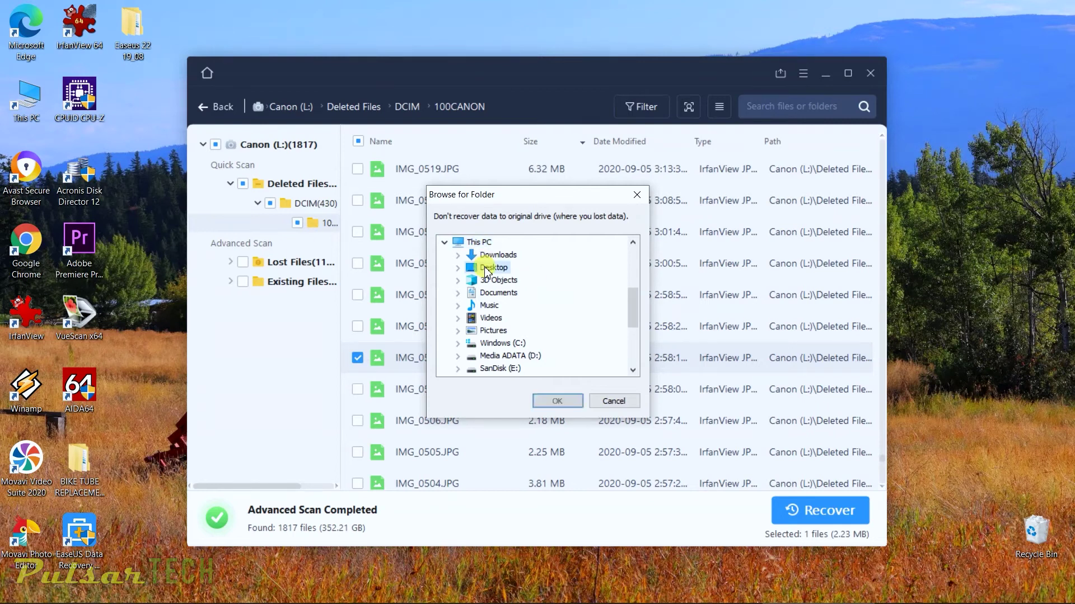
pyautogui.click(546, 402)
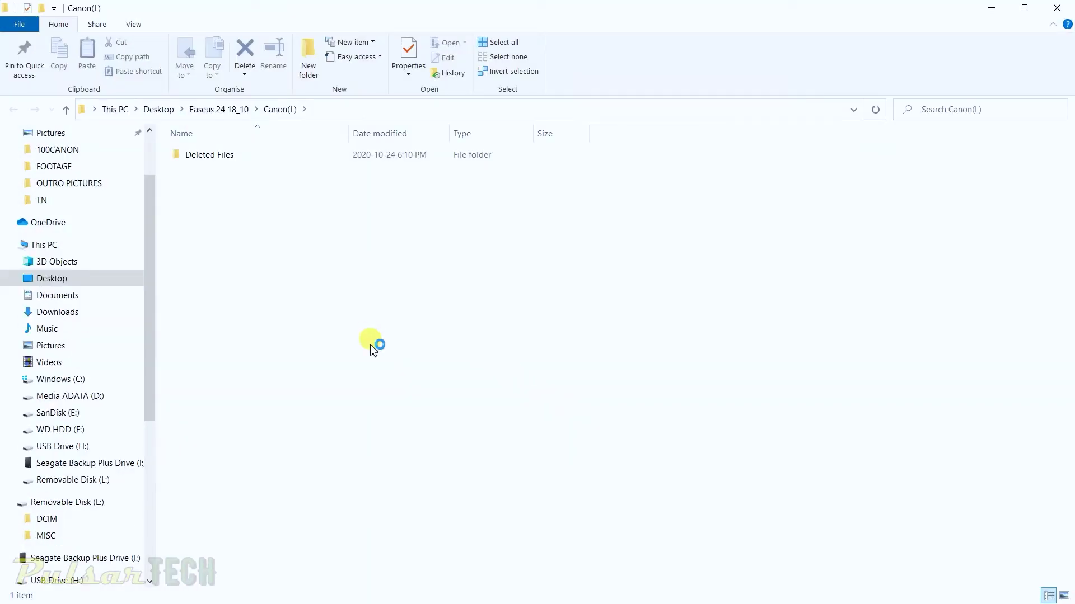
# Step: Open the recovered IMG_0508.JPG from Deleted Files > 100CANON in the output folder
pyautogui.doubleClick(193, 162)
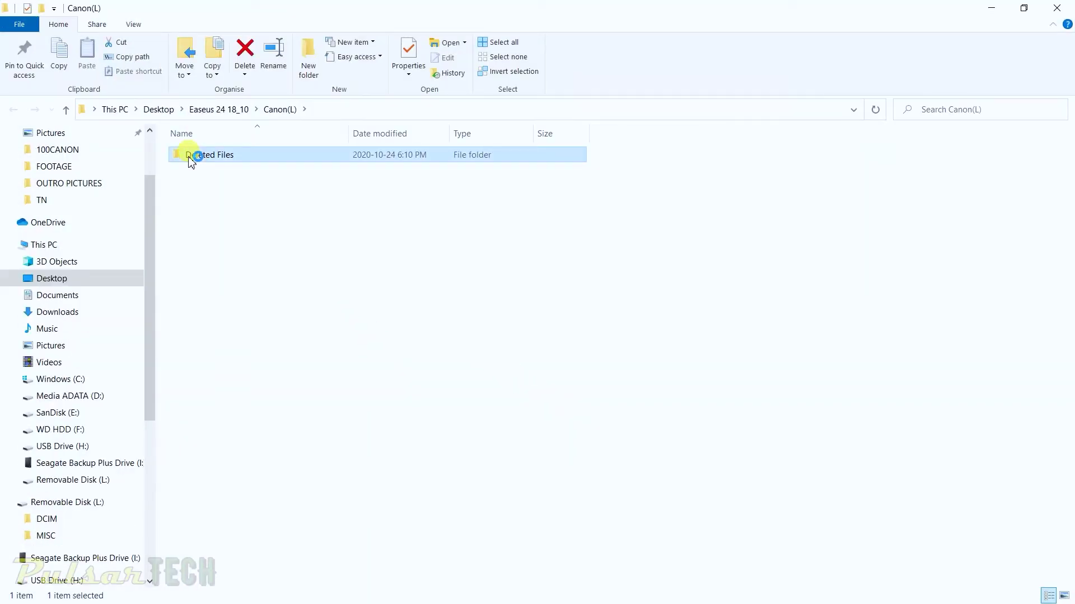
pyautogui.doubleClick(192, 160)
pyautogui.doubleClick(203, 172)
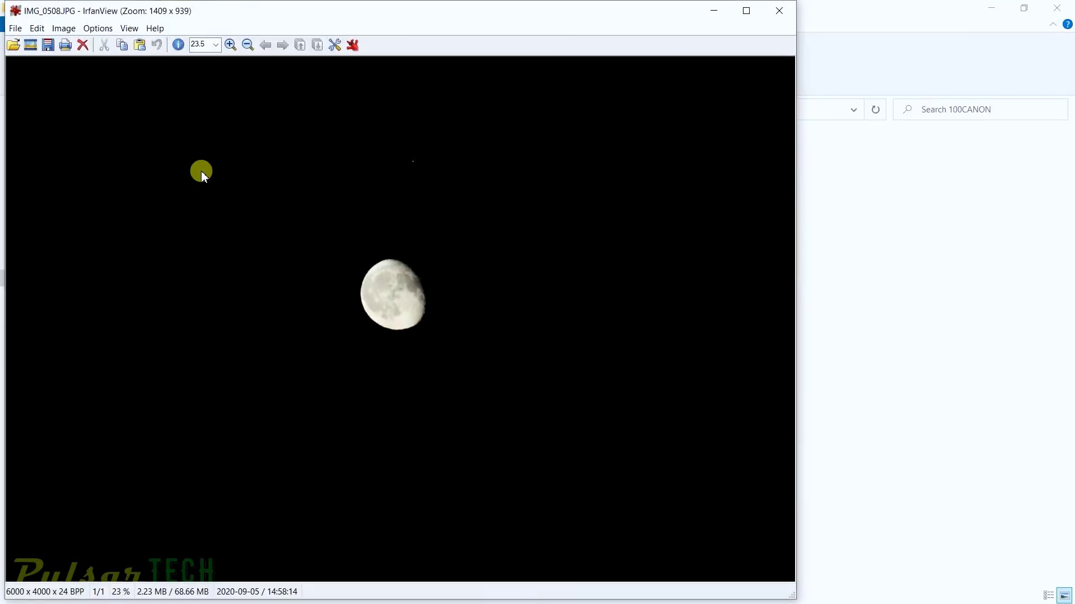
# Step: Toggle the IMG_0508 moon photo in and out of full screen, ending full screen
pyautogui.doubleClick(201, 173)
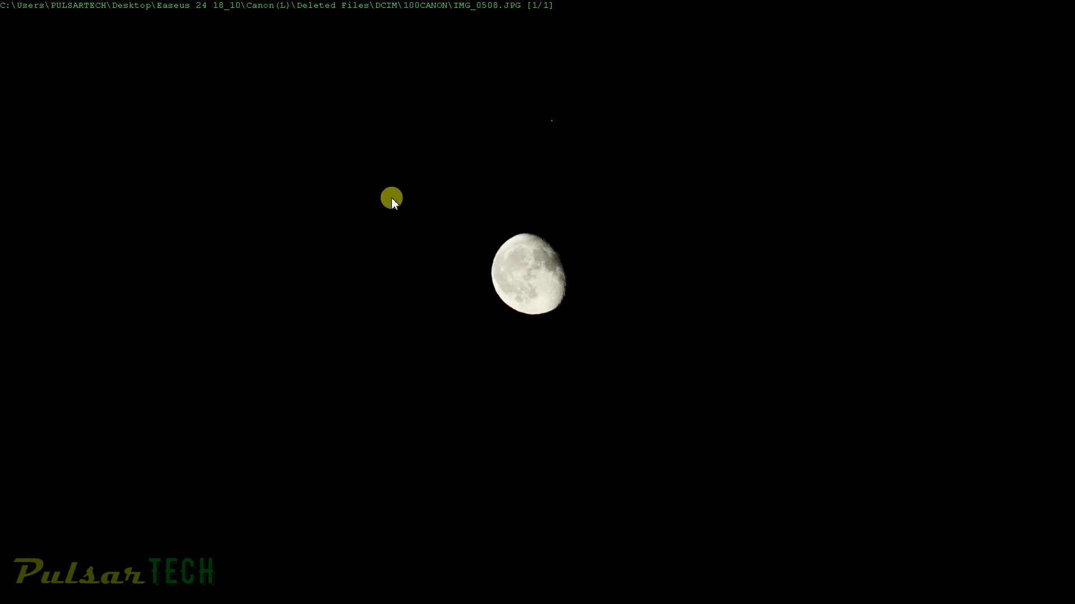
pyautogui.doubleClick(491, 211)
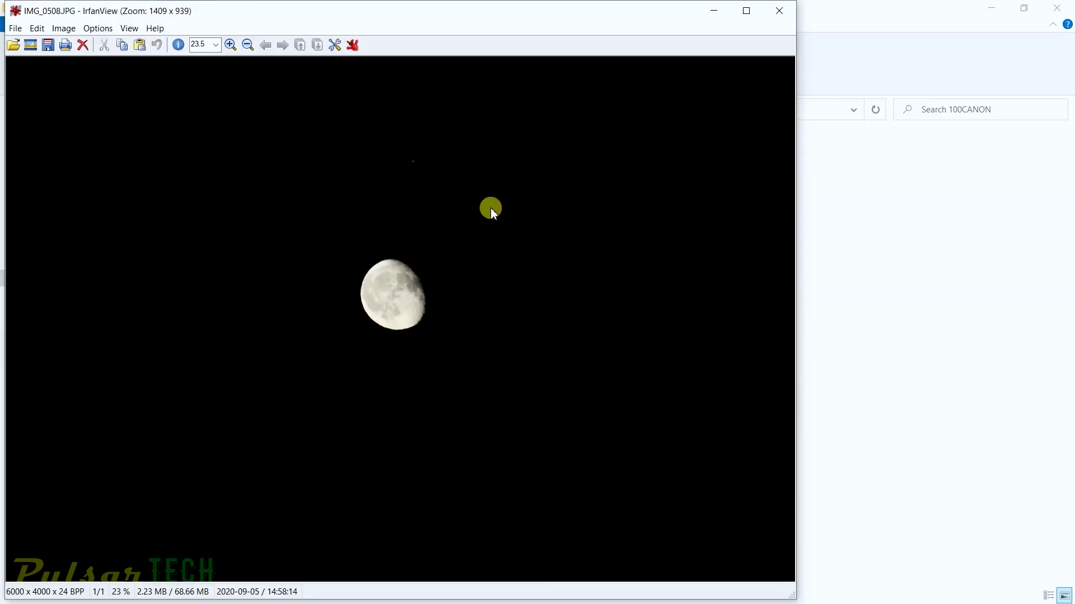
pyautogui.doubleClick(493, 212)
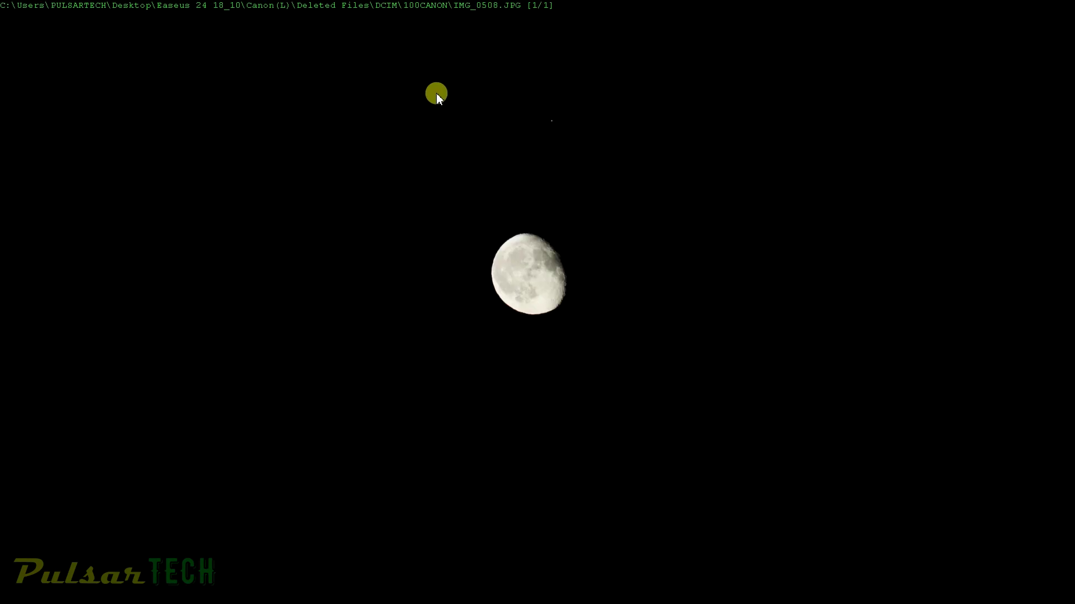